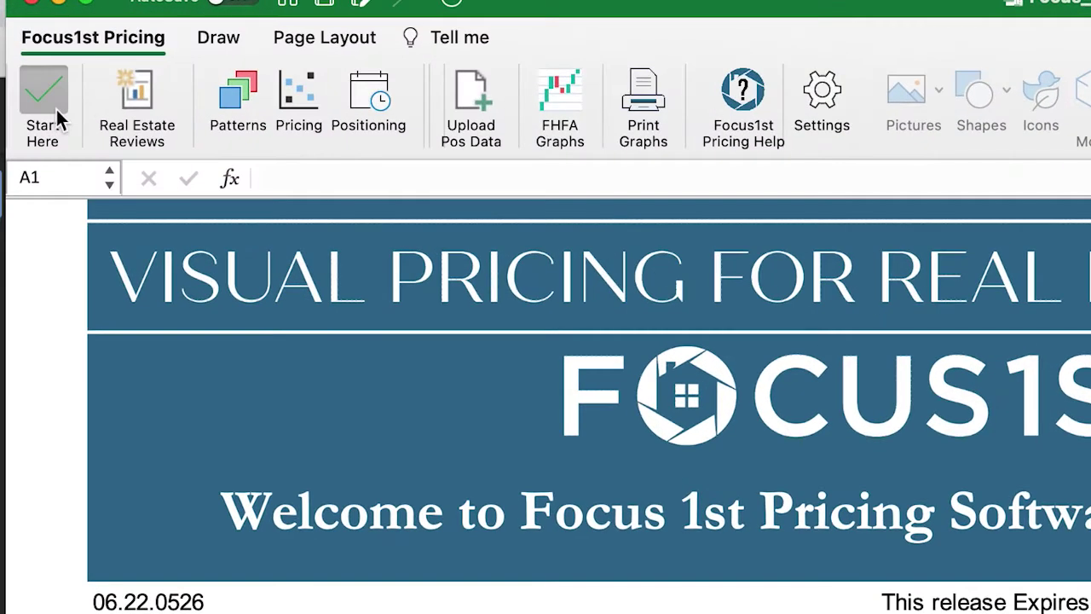
- Start a new Focus1st pricing run with Start Here to pick the market data export file
click(57, 111)
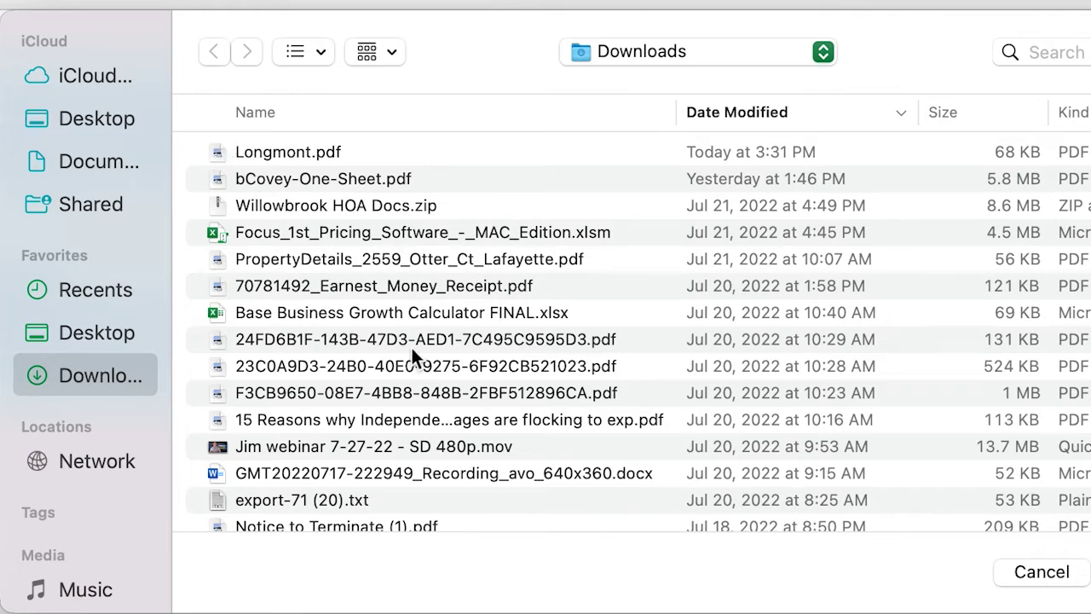
- Import export-71 (20).txt with graph titles South Pointe and Lafayette to build the review report
scroll(412, 348, down, 1)
click(361, 466)
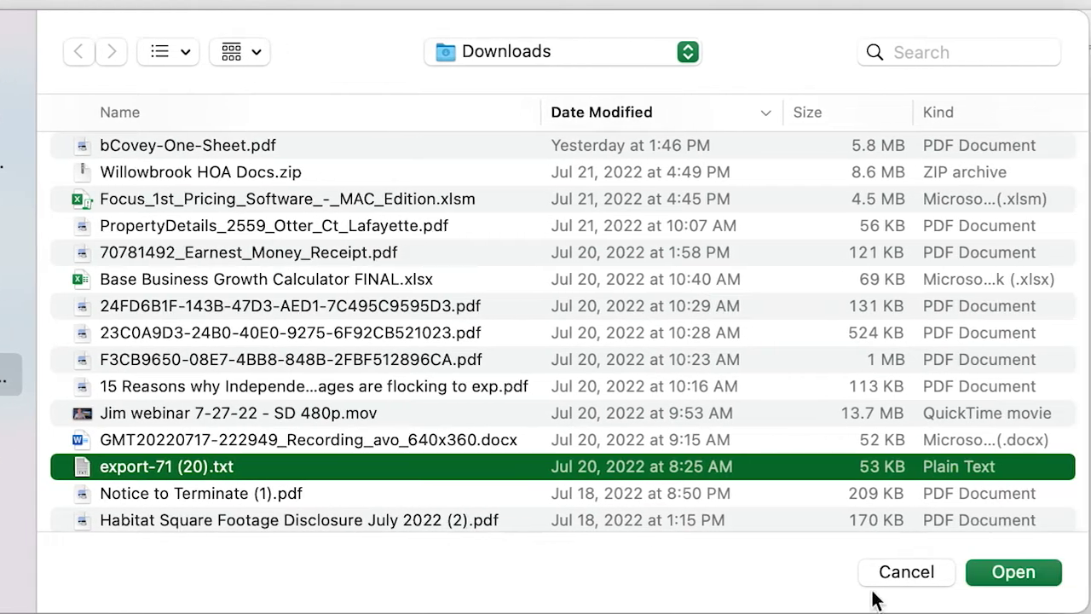
click(1025, 575)
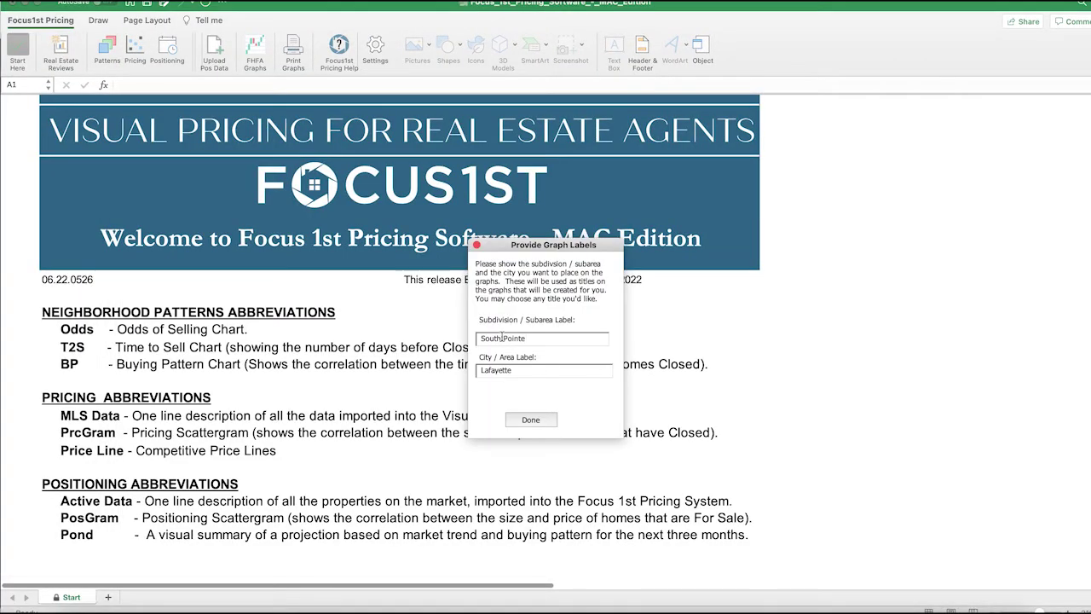
click(537, 421)
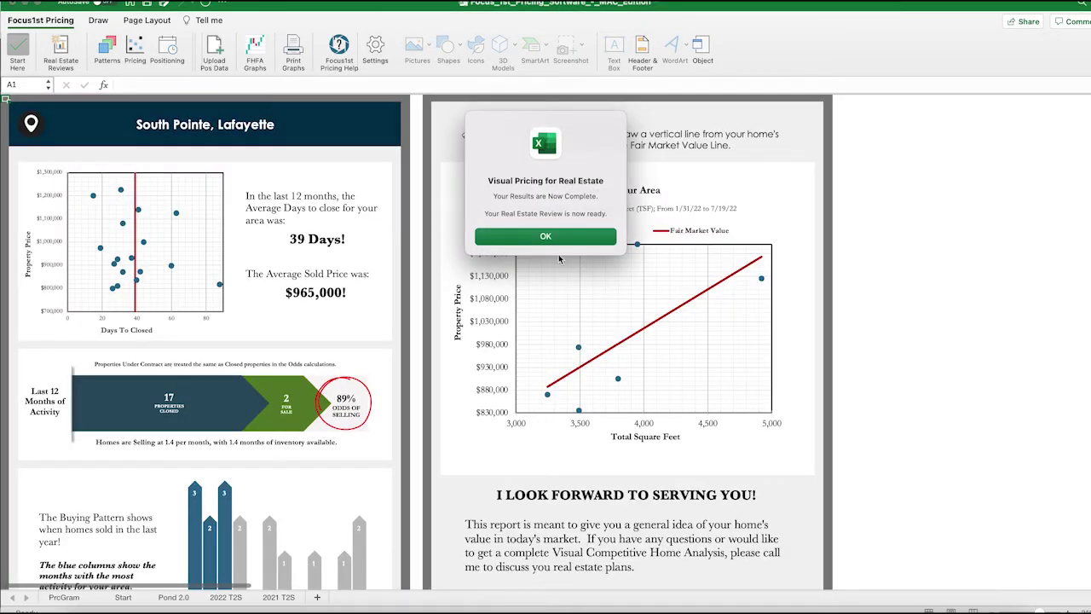
click(570, 236)
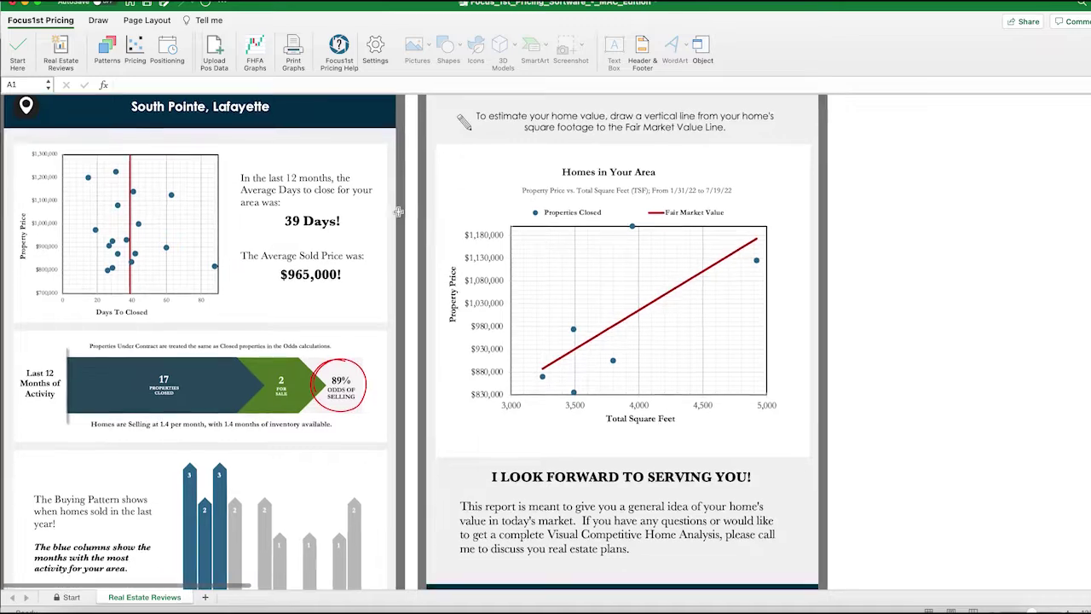
scroll(398, 211, down, 3)
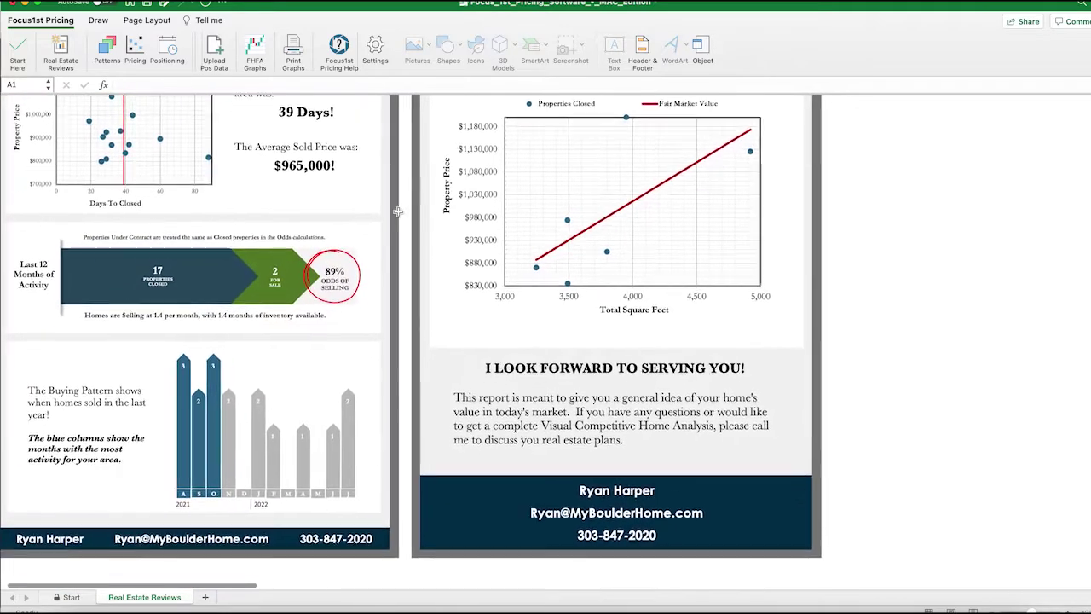
scroll(399, 212, up, 2)
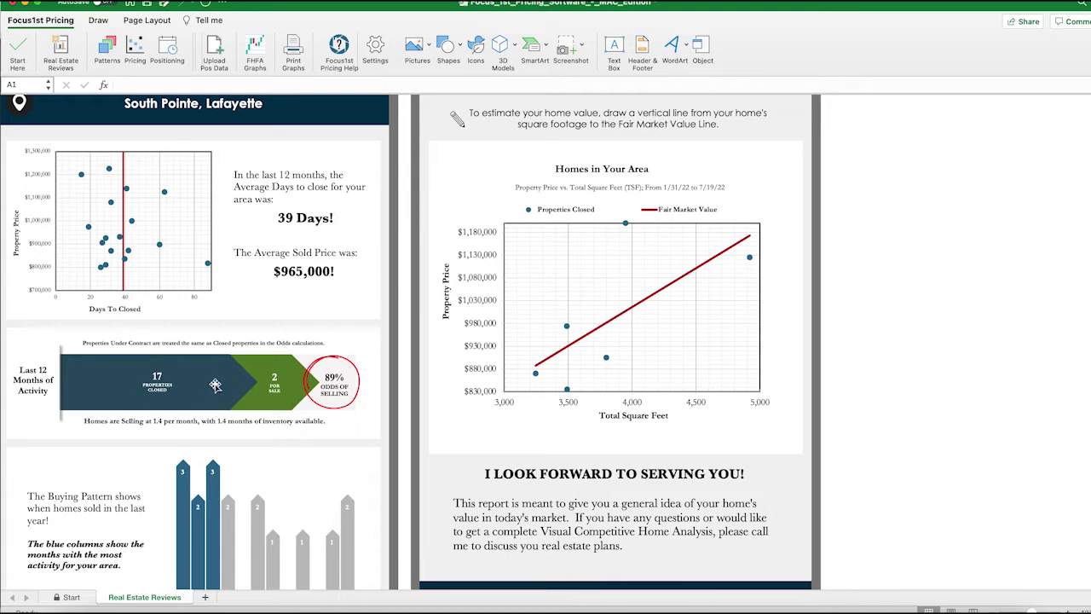
scroll(216, 385, down, 5)
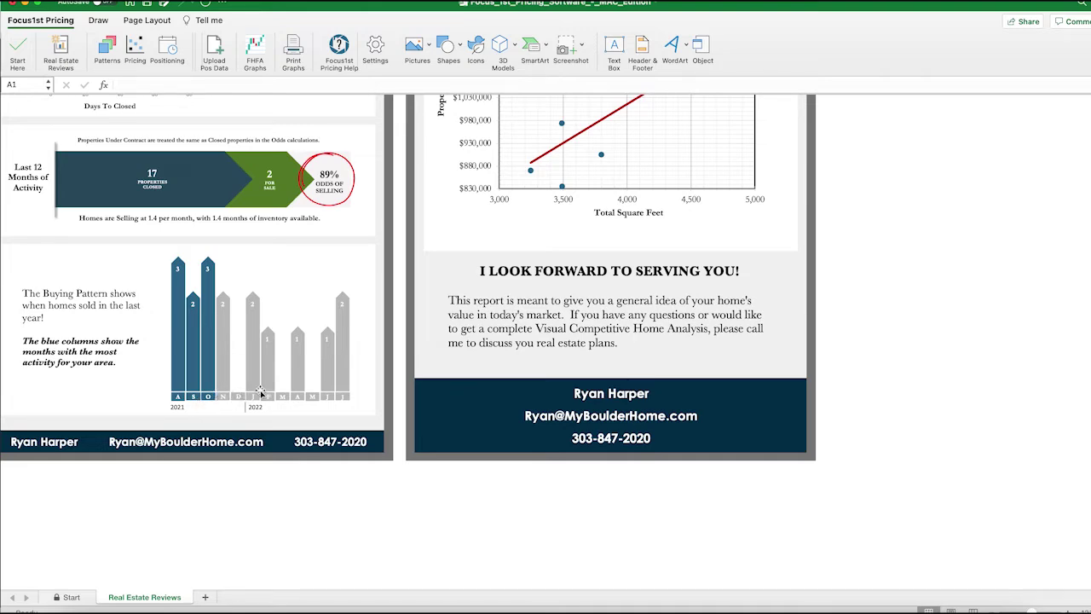
scroll(658, 296, up, 5)
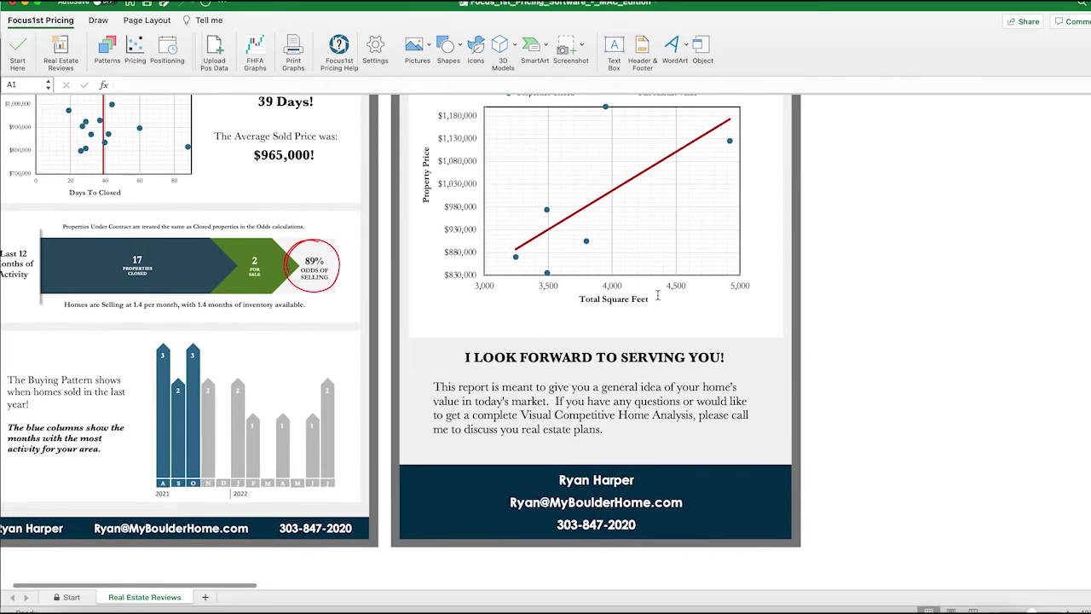
scroll(615, 294, up, 3)
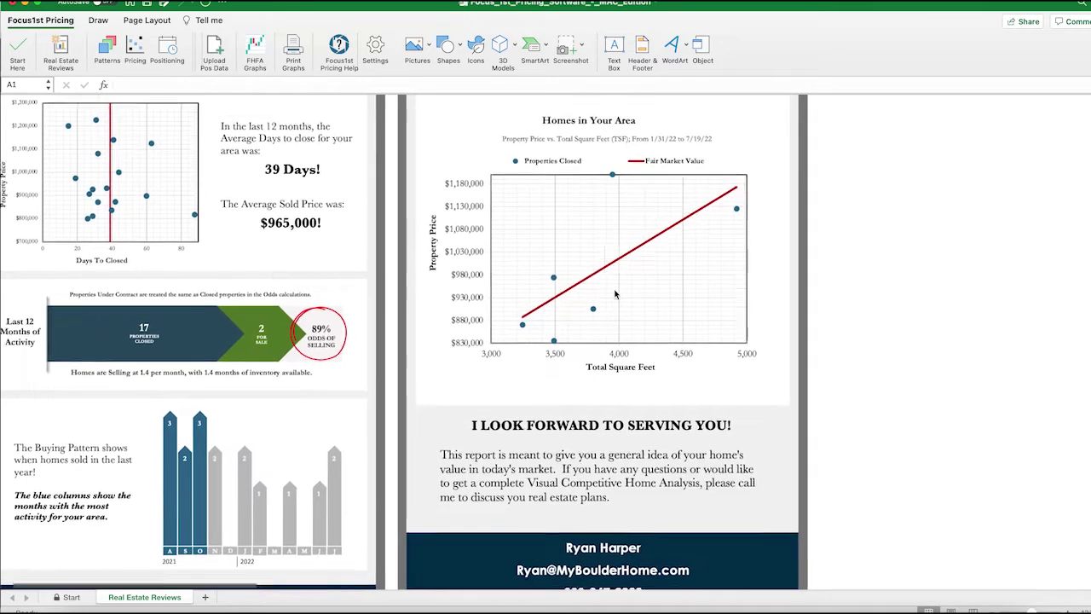
scroll(616, 294, up, 3)
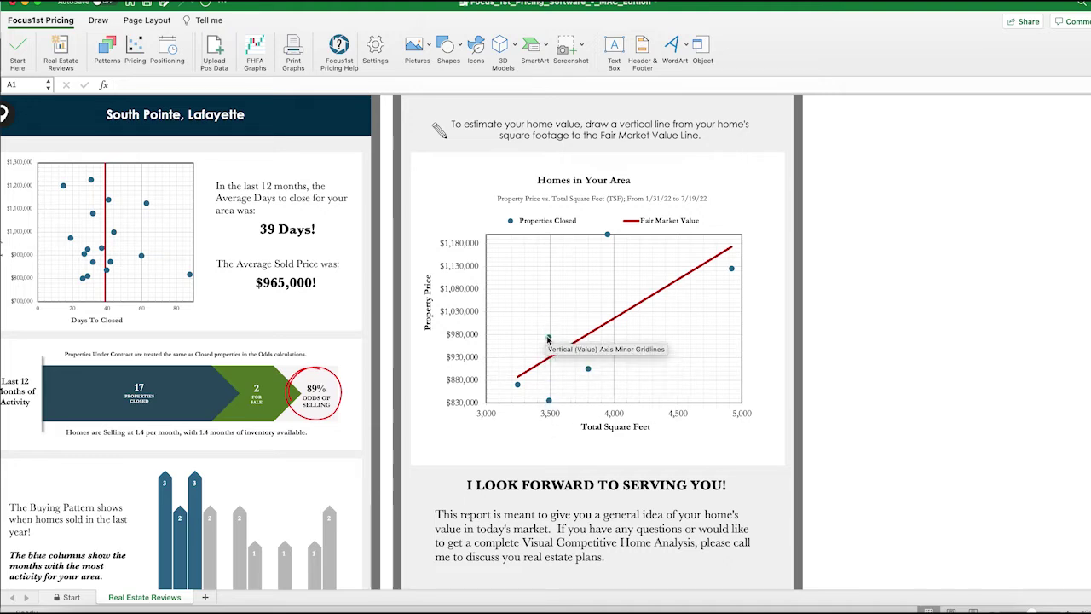
mouse_move(548, 340)
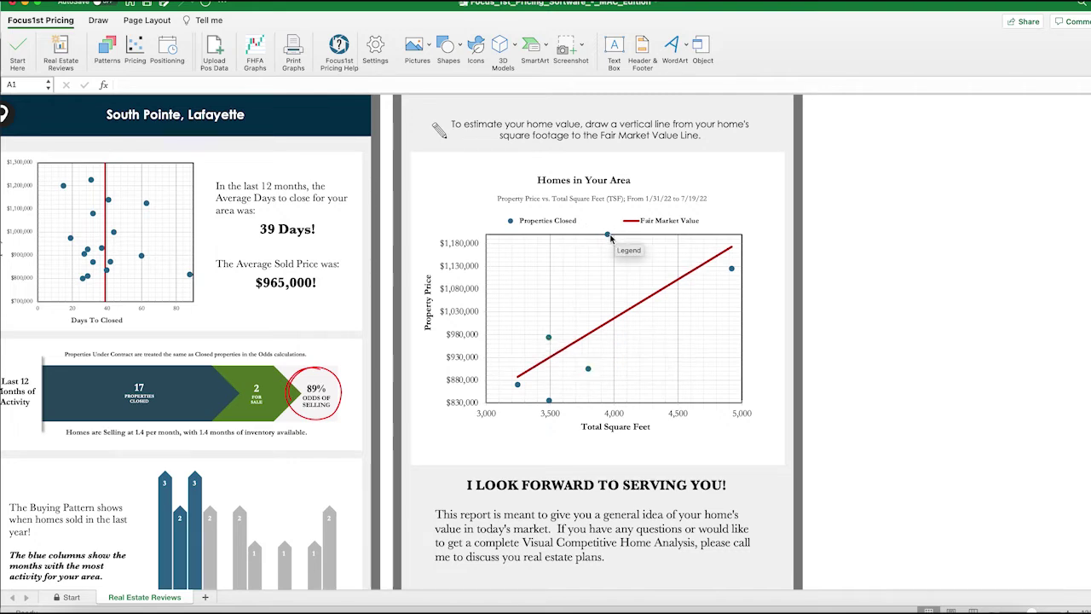
mouse_move(610, 239)
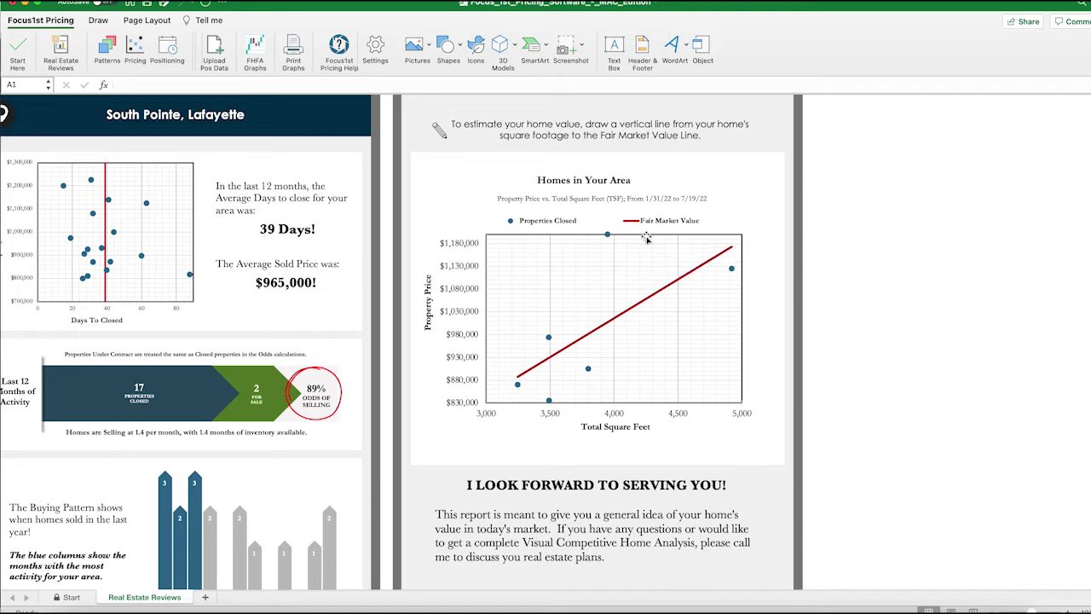
scroll(836, 292, down, 5)
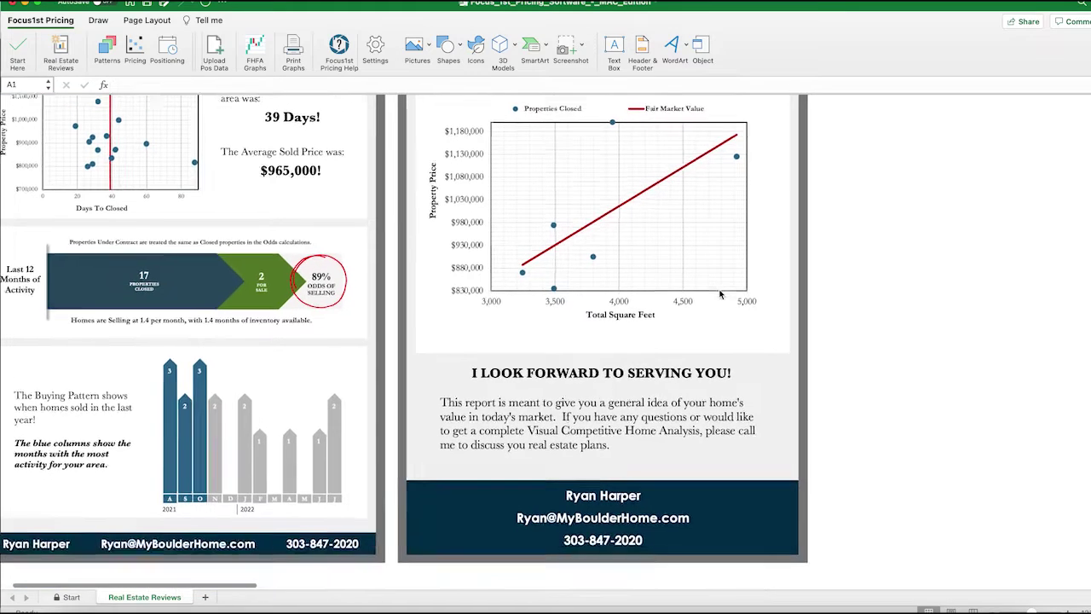
scroll(720, 294, up, 5)
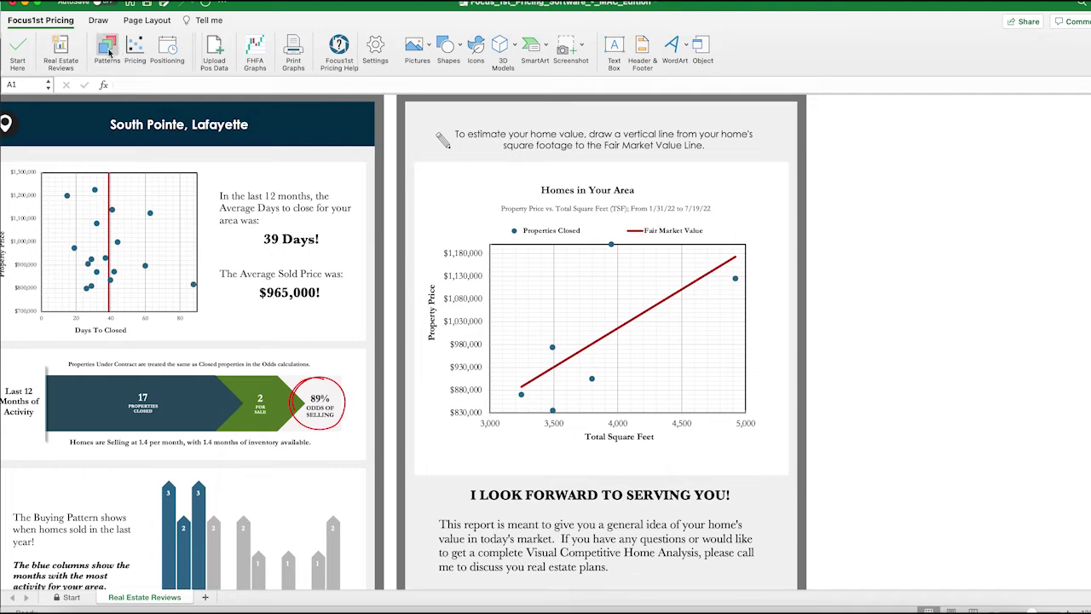
- Scroll through the neighbourhood odds of selling sheet
click(109, 52)
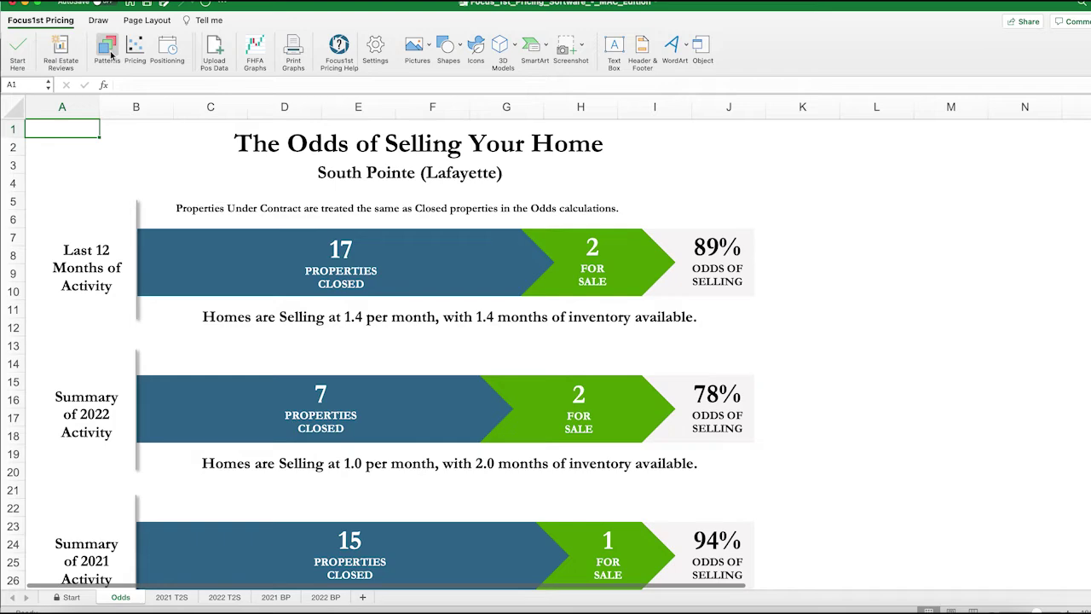
scroll(340, 253, down, 5)
scroll(340, 256, up, 3)
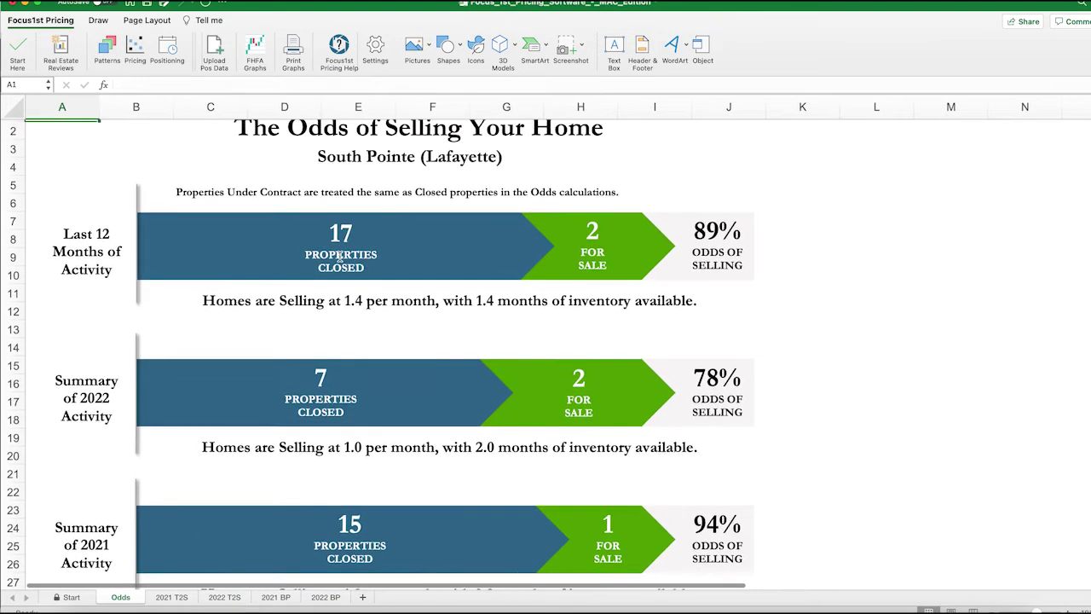
scroll(339, 255, down, 2)
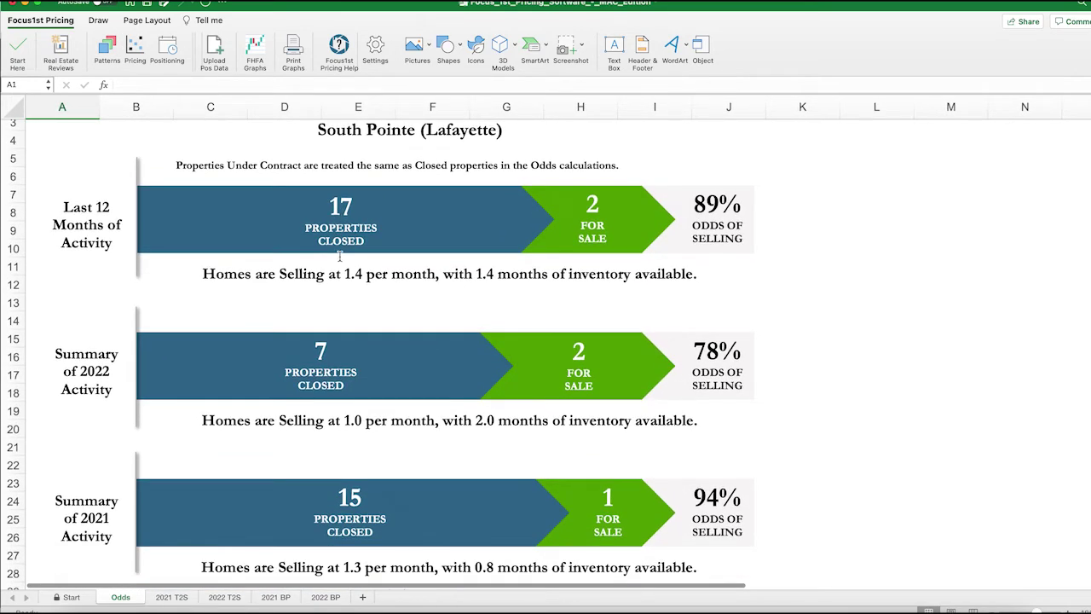
scroll(340, 255, down, 2)
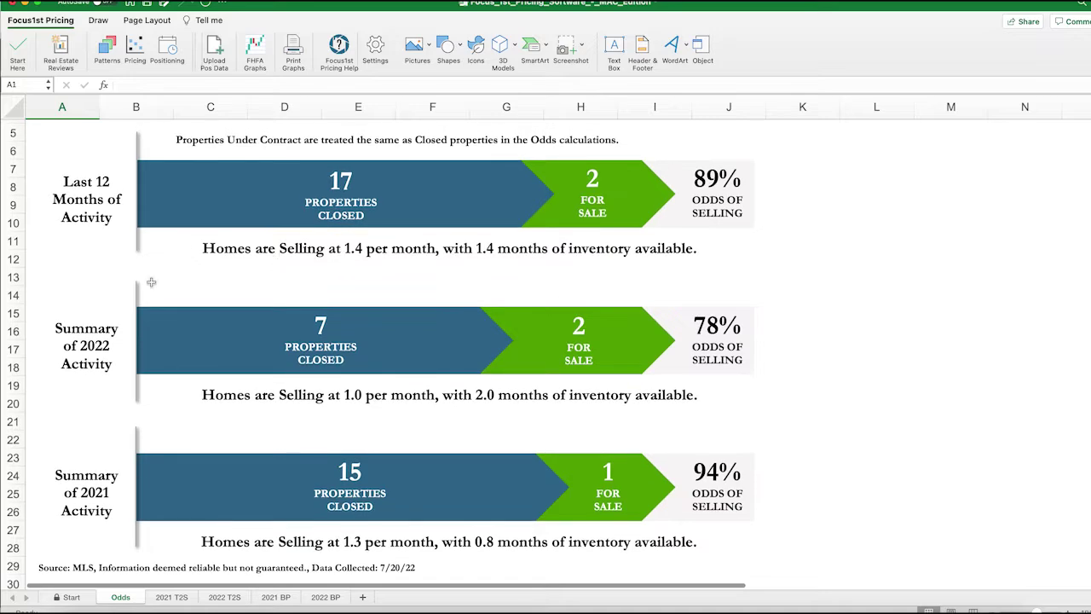
scroll(216, 486, down, 1)
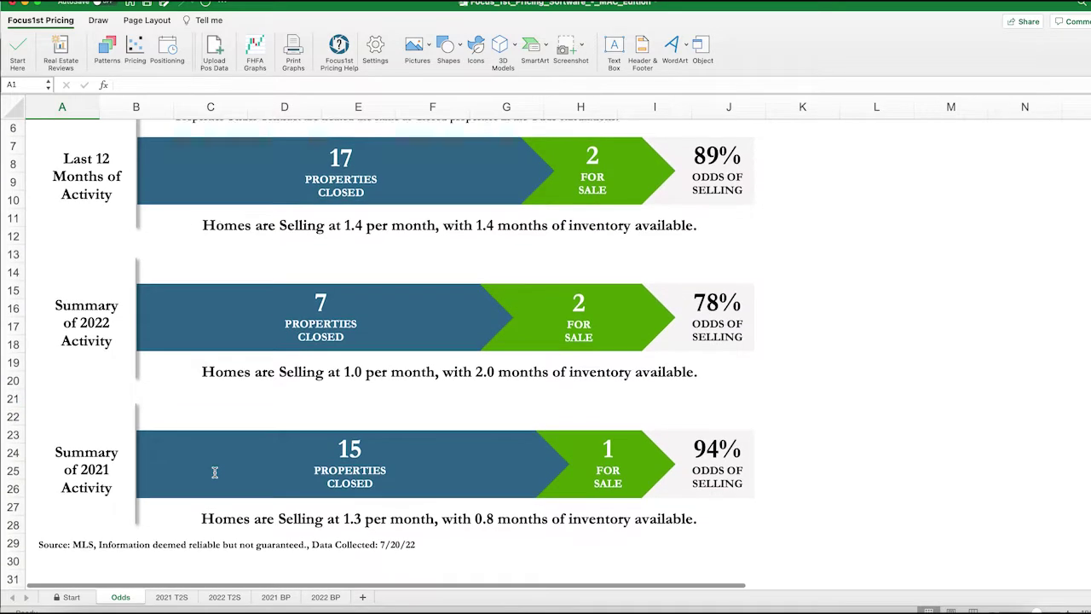
- View the 2021 and 2022 time-to-close and buying-pattern charts, then the MLS Data pricing sheet
click(172, 597)
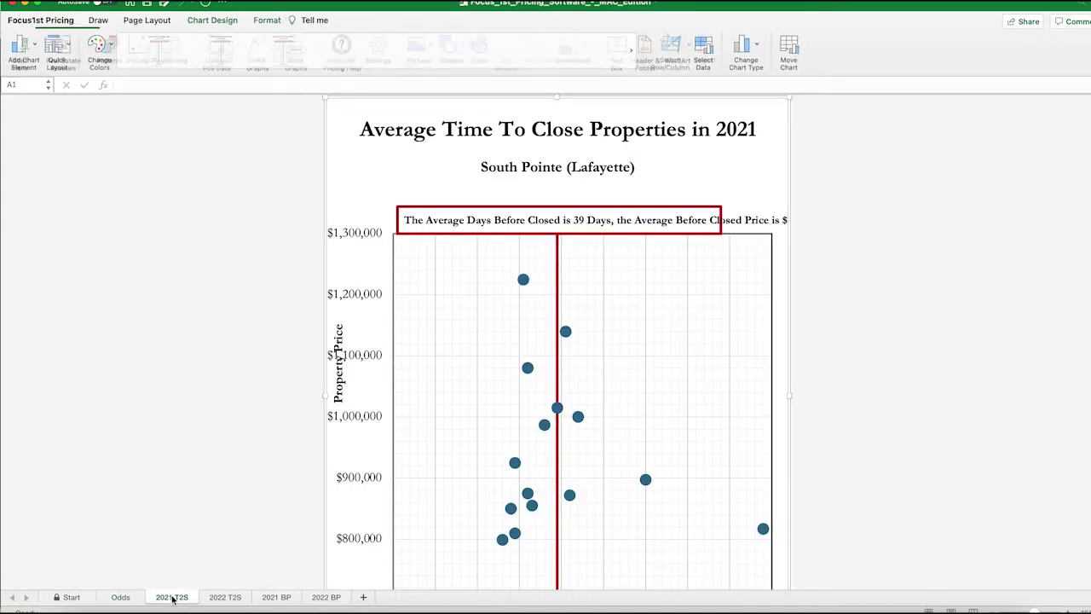
scroll(582, 291, down, 3)
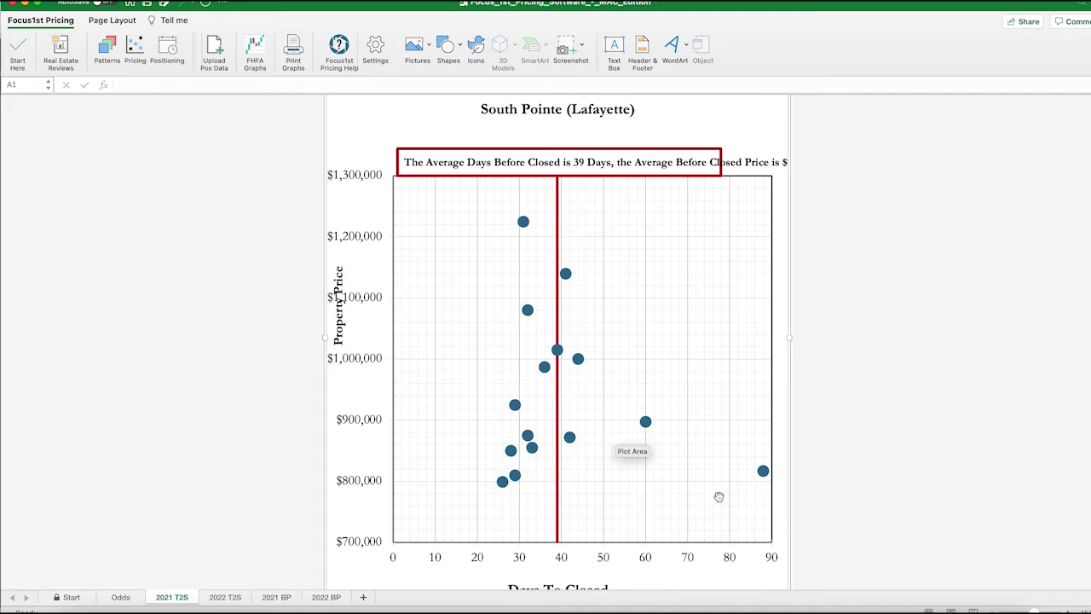
click(225, 597)
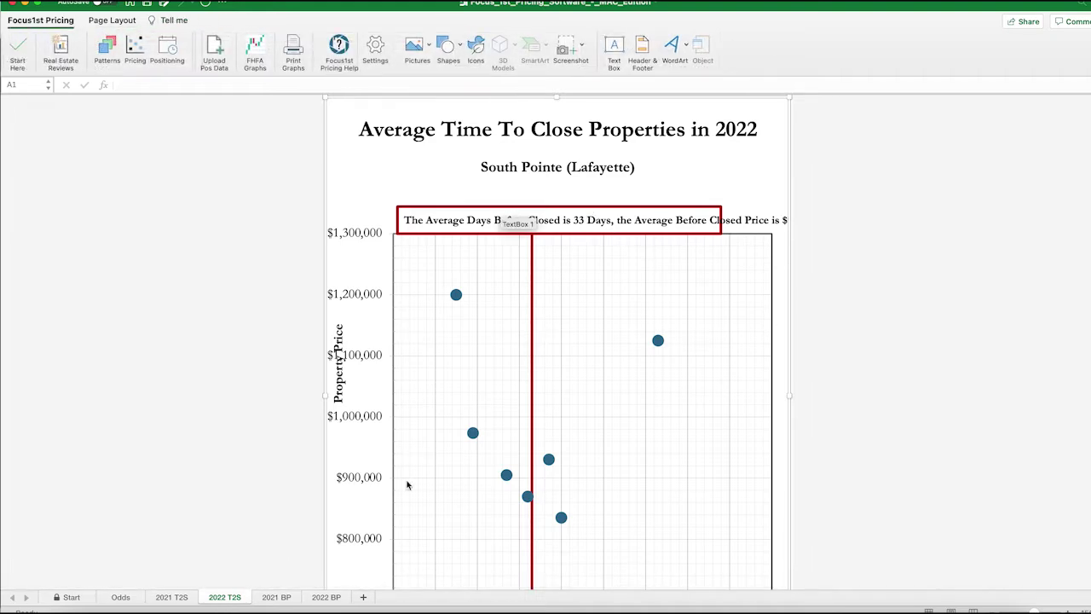
click(274, 597)
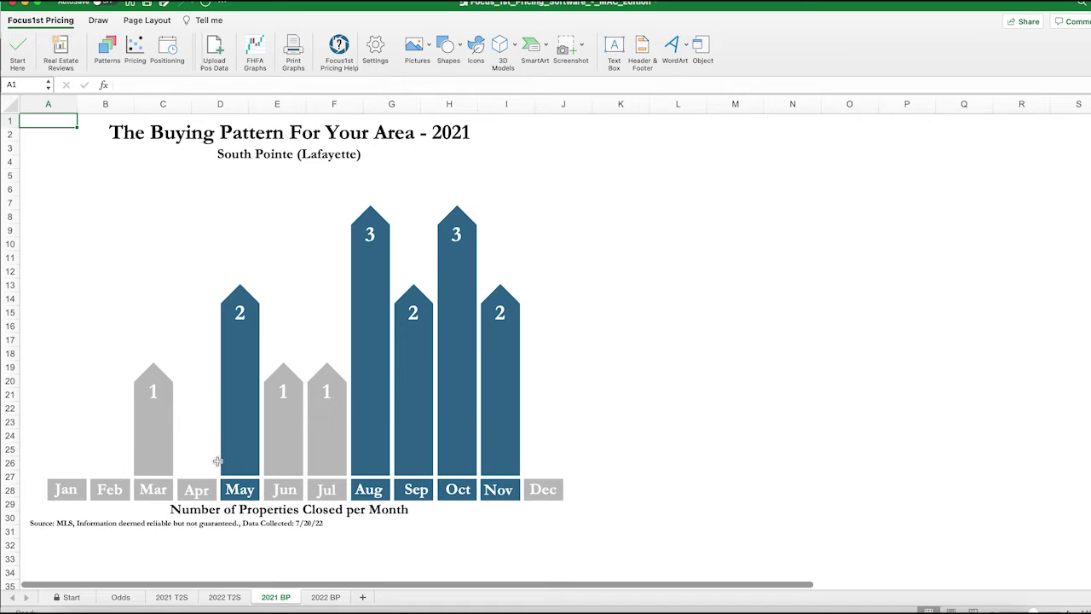
click(325, 597)
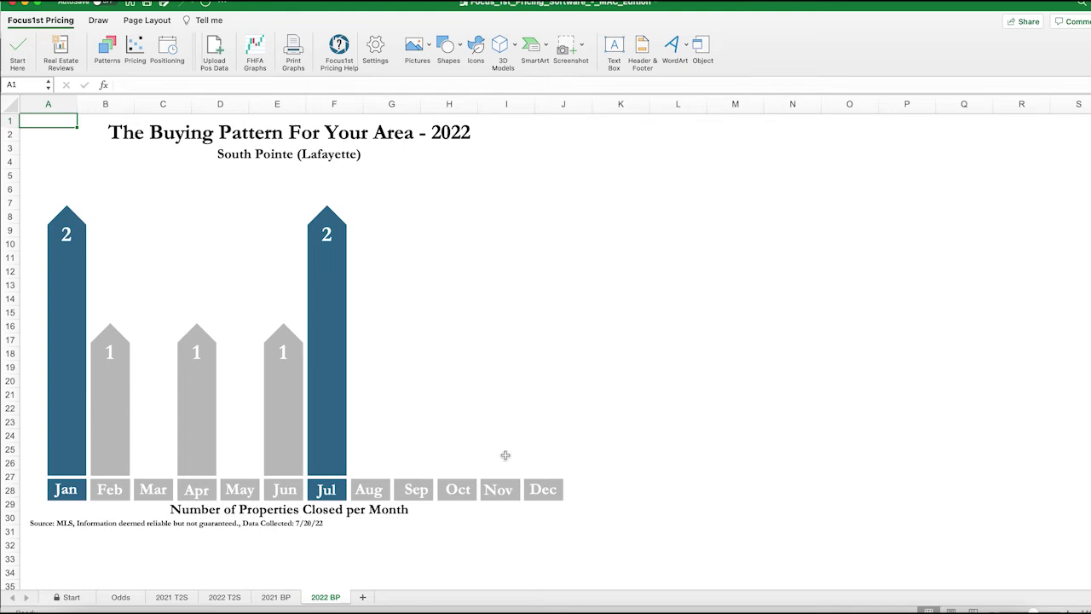
click(134, 51)
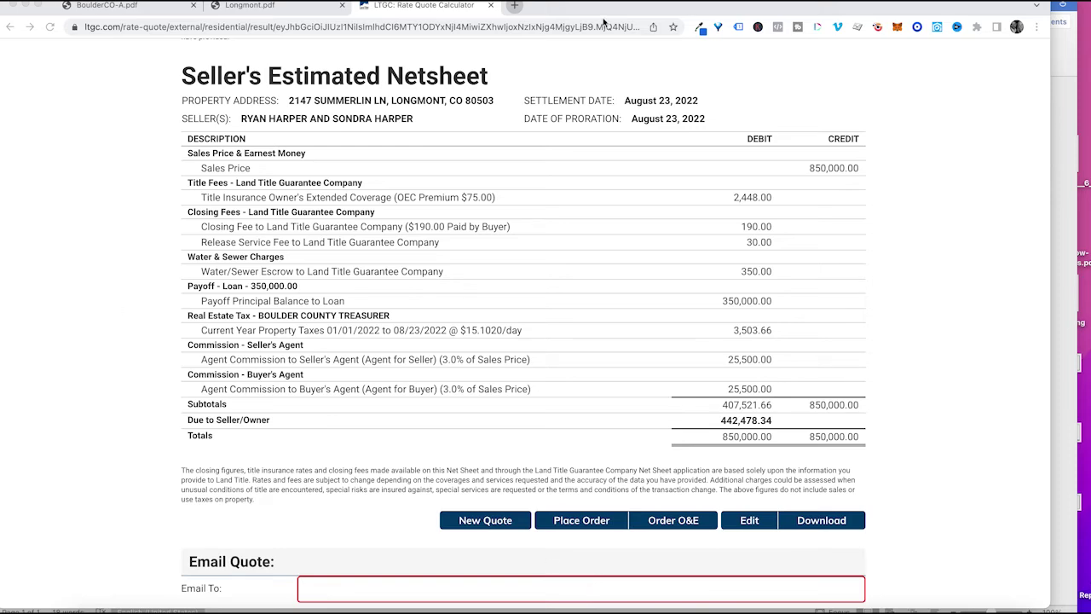
scroll(653, 171, up, 2)
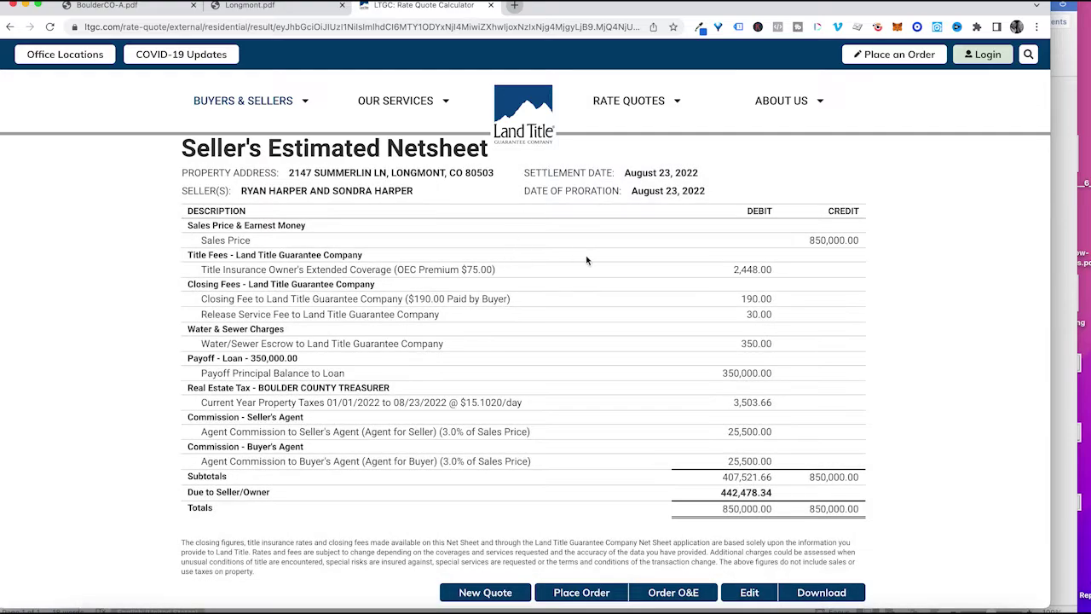
scroll(598, 258, down, 1)
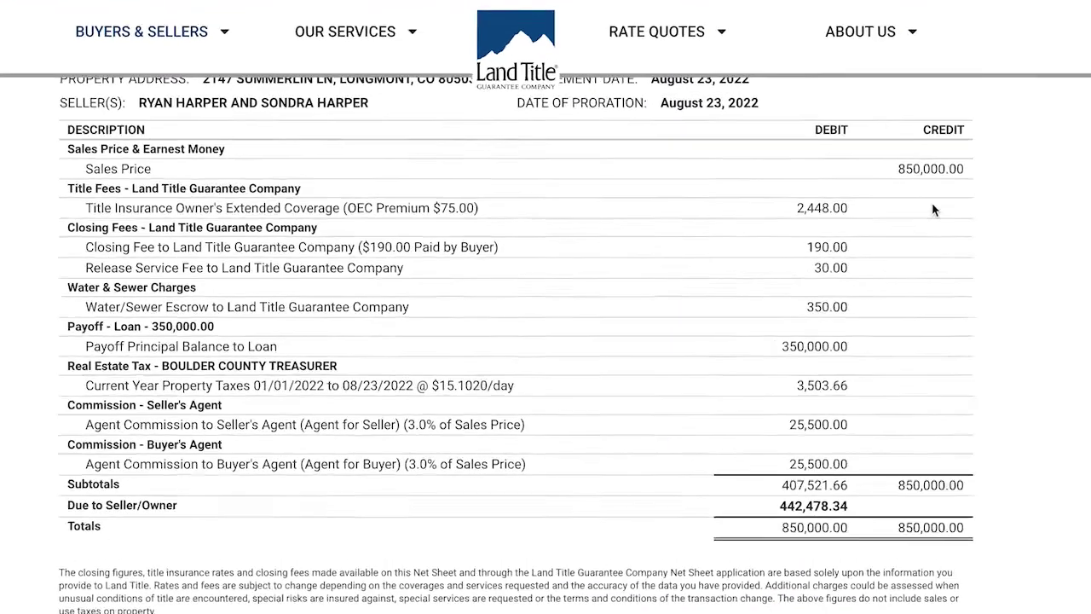
scroll(887, 231, down, 1)
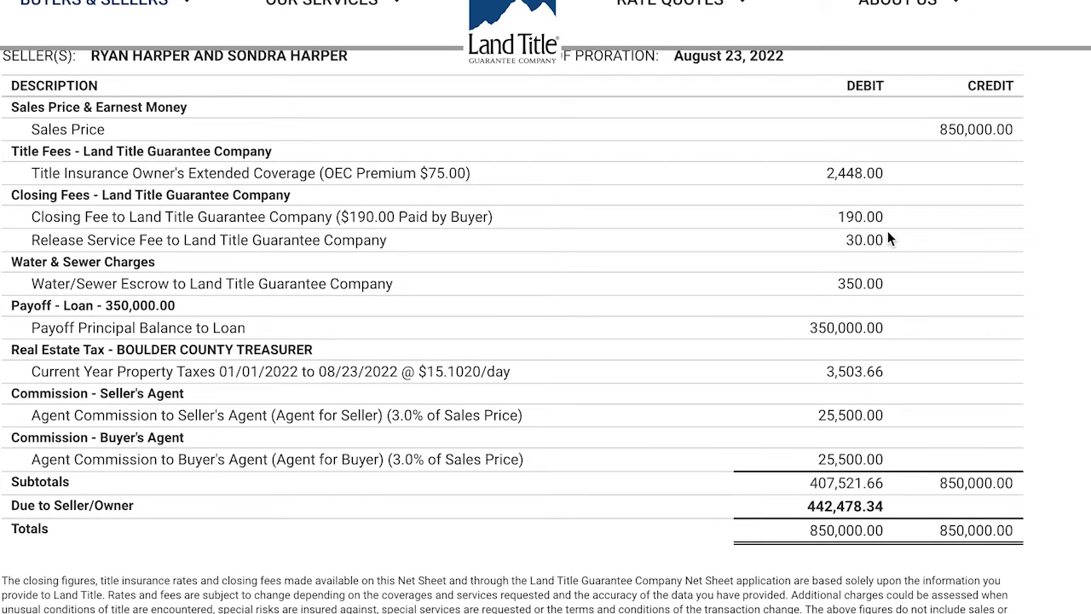
scroll(887, 239, down, 1)
scroll(871, 257, down, 1)
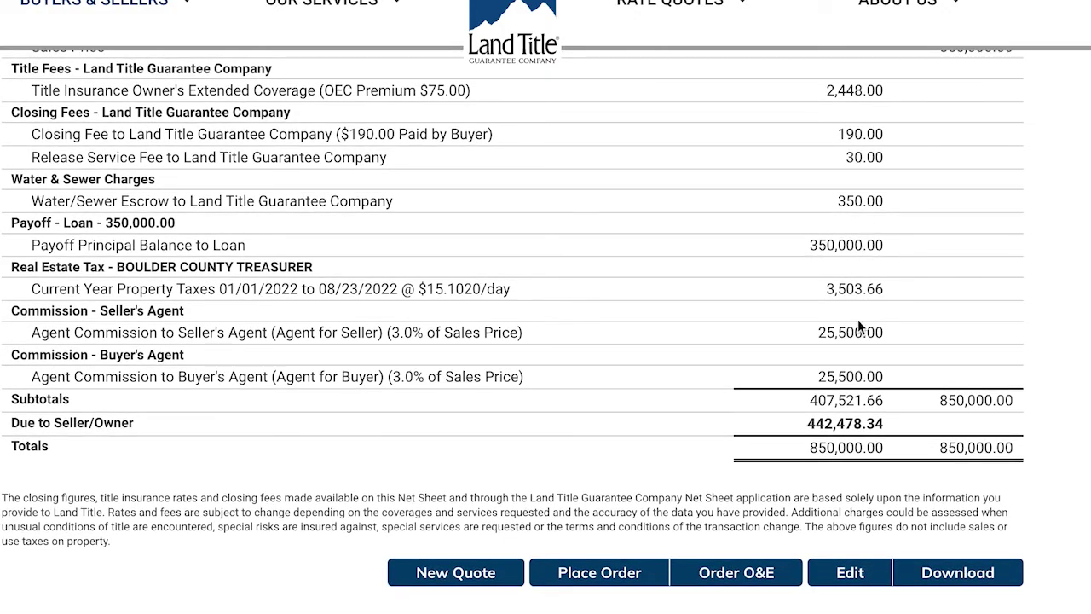
scroll(858, 320, down, 1)
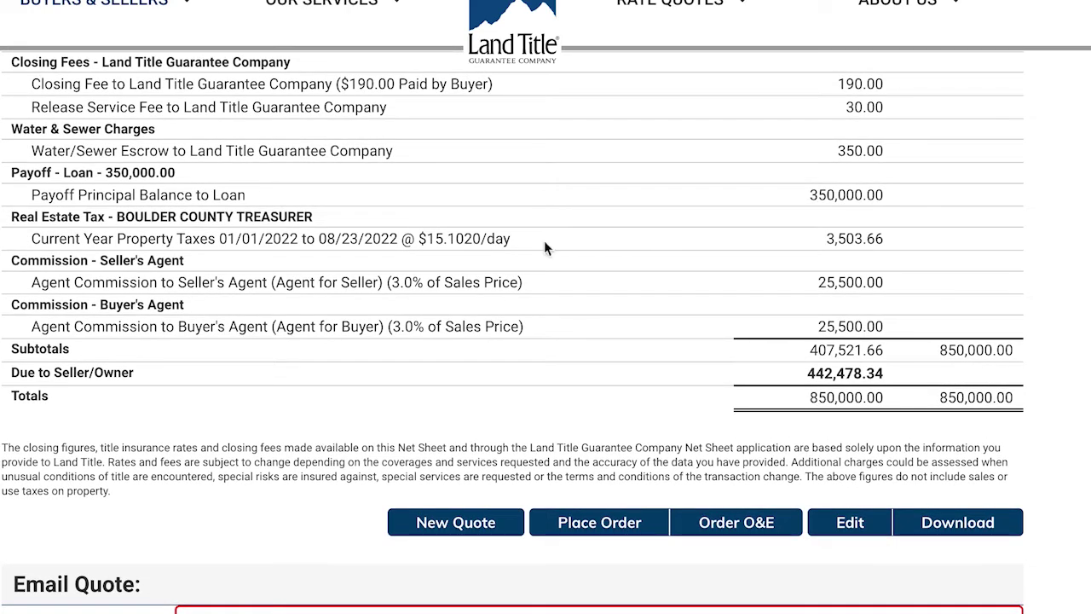
scroll(865, 250, down, 1)
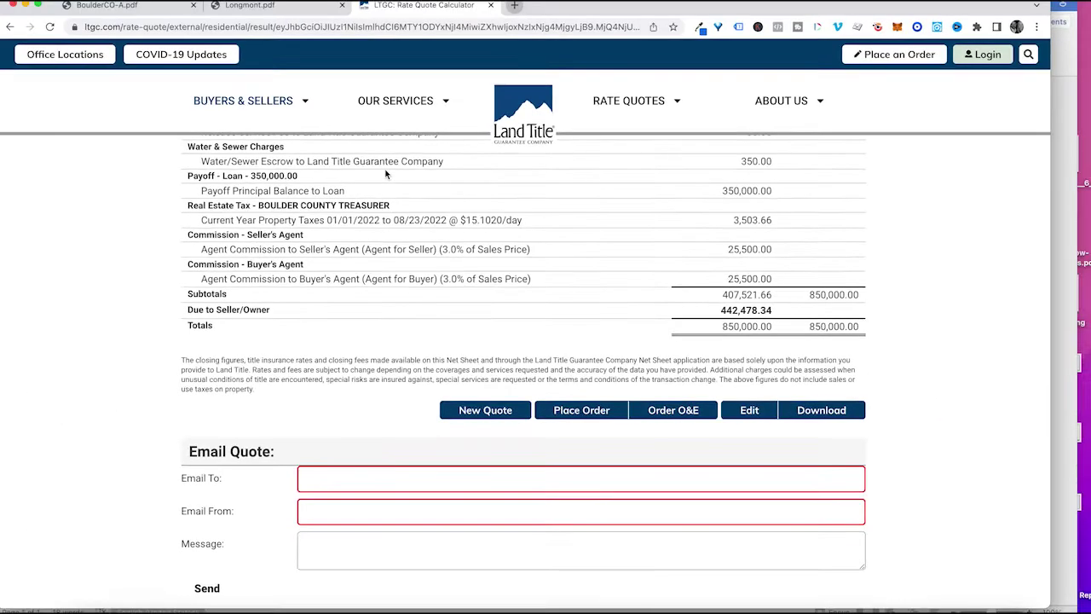
scroll(386, 174, up, 5)
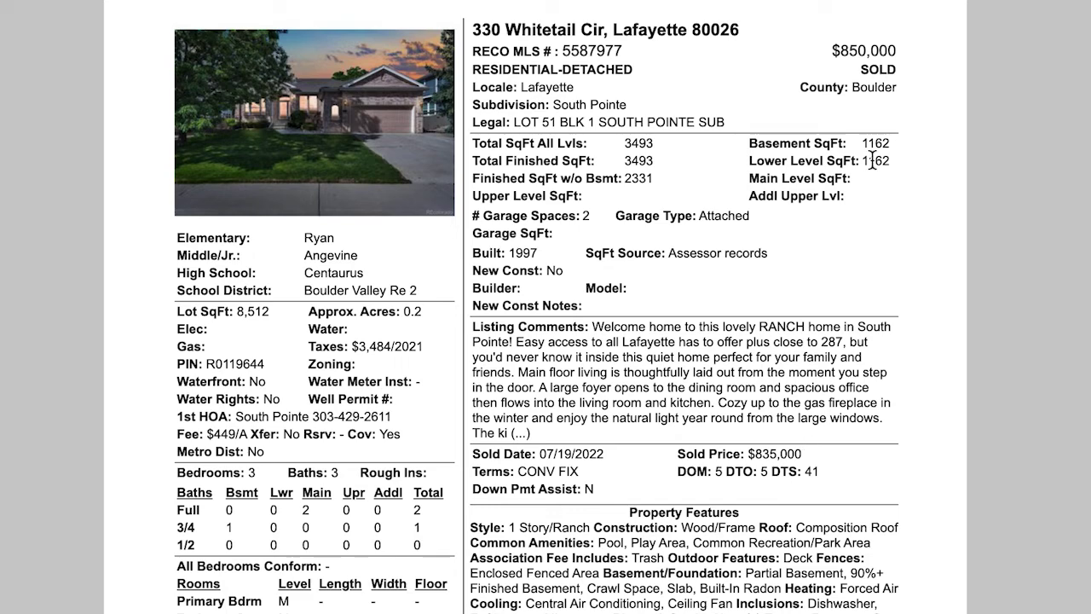
scroll(873, 162, down, 1)
scroll(873, 162, down, 2)
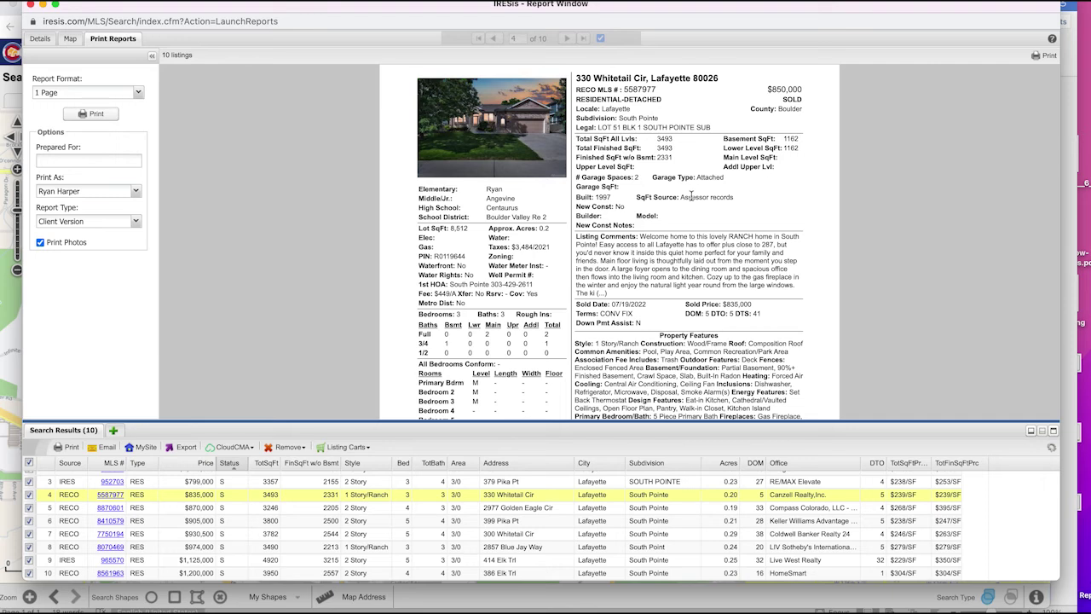
scroll(691, 196, down, 2)
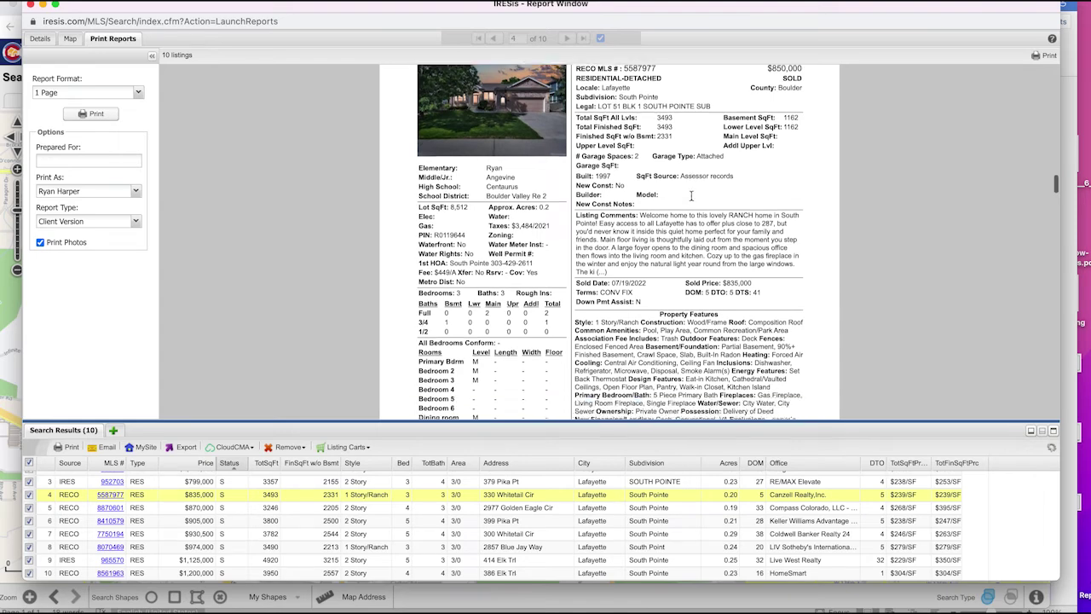
scroll(691, 196, up, 2)
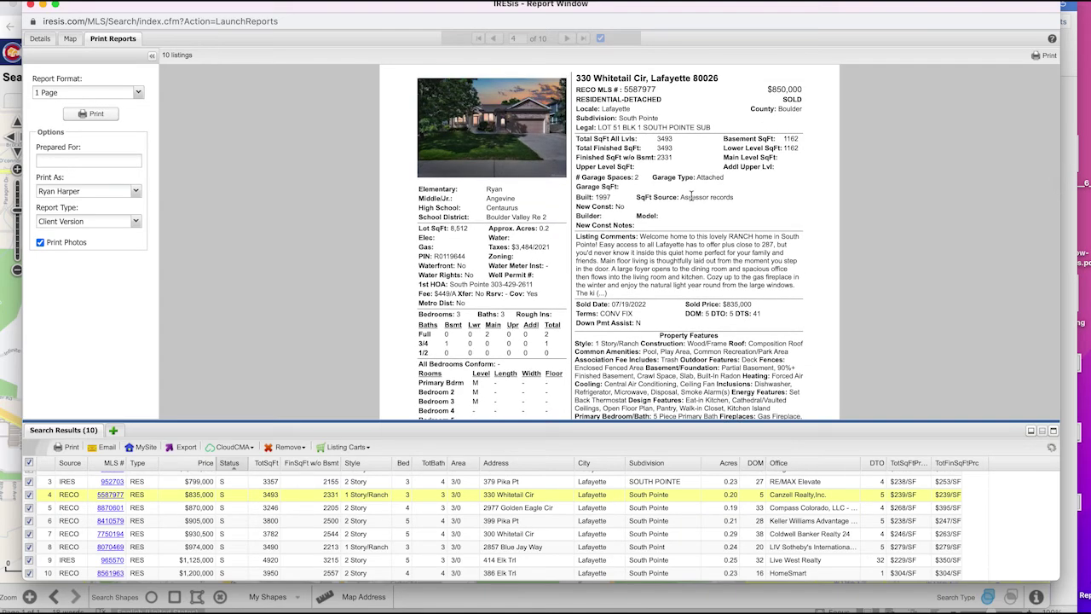